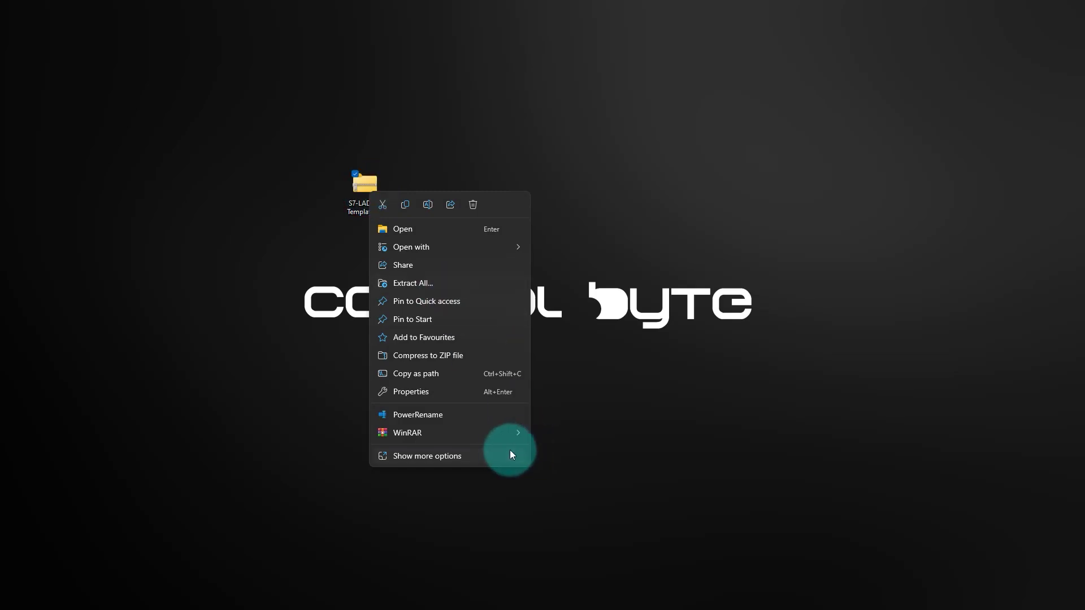
# Open the S7-LAD-P0 Template 01 project file from the extracted folder in TIA Portal
pyautogui.moveTo(504, 440)
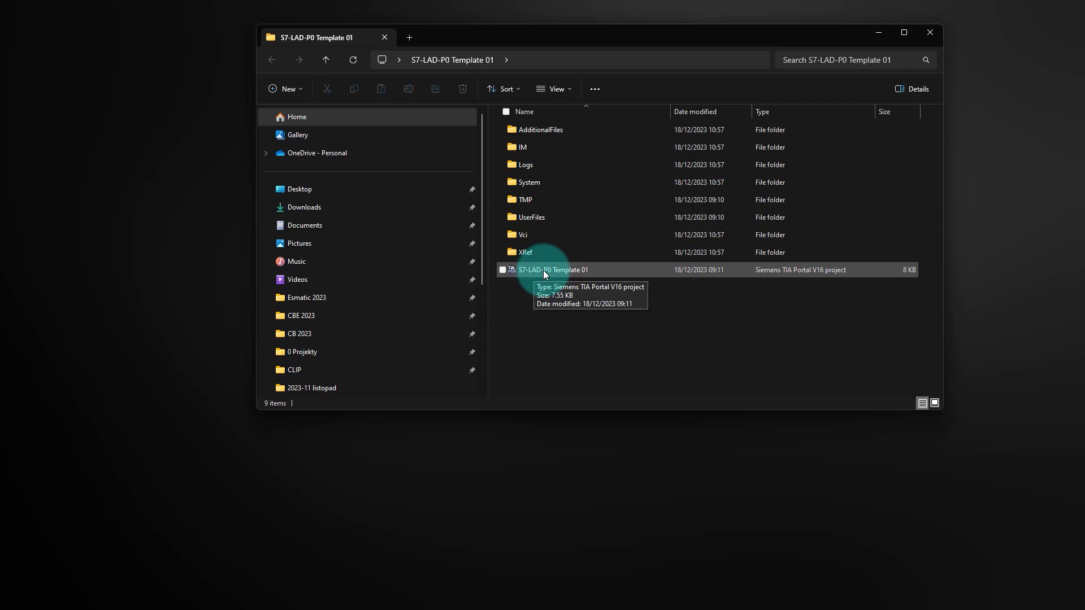
pyautogui.click(772, 271)
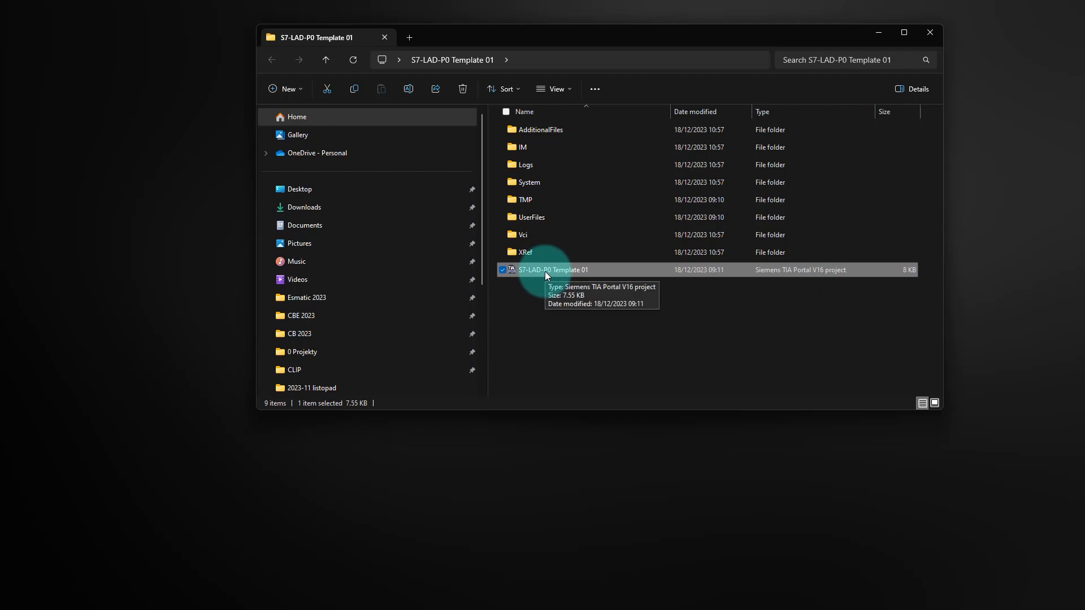
pyautogui.doubleClick(545, 272)
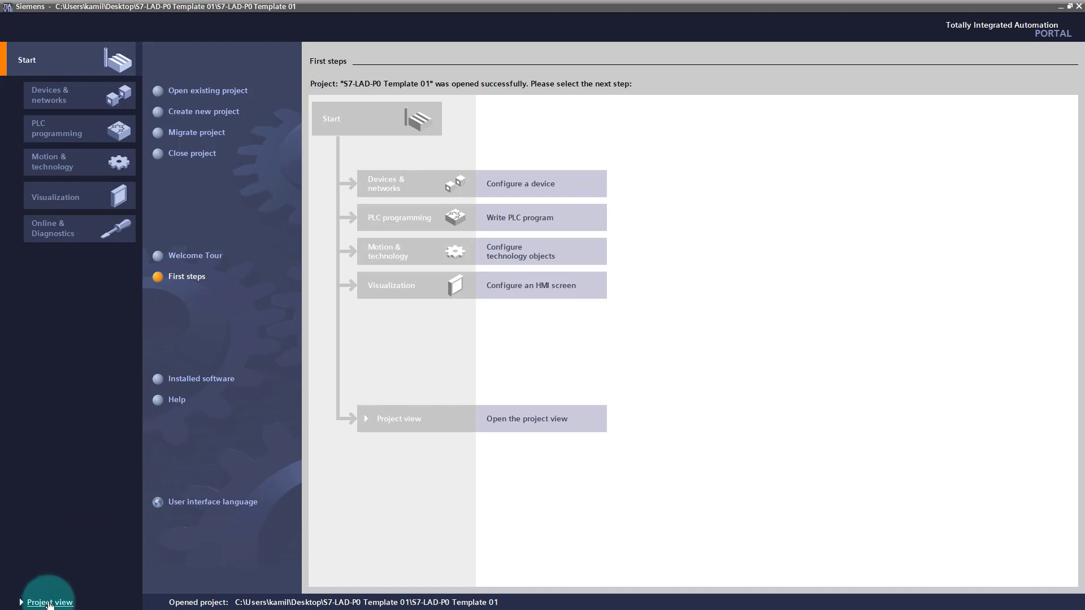
# Switch to the project view, expand PLC_2 and the KTP900 panel, and select PLC_2
pyautogui.click(49, 603)
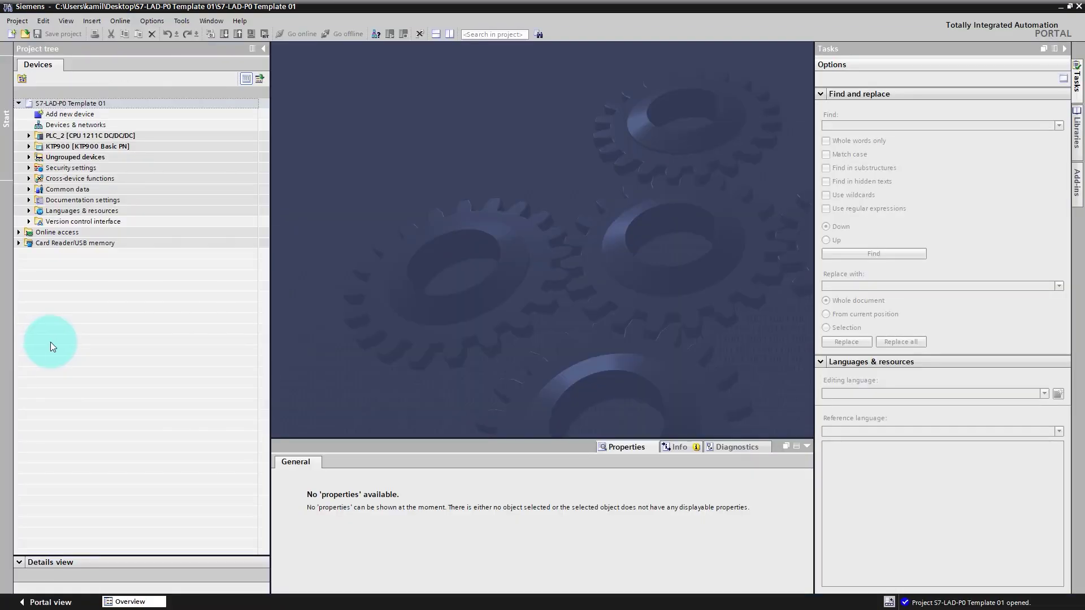
pyautogui.click(52, 137)
pyautogui.click(29, 137)
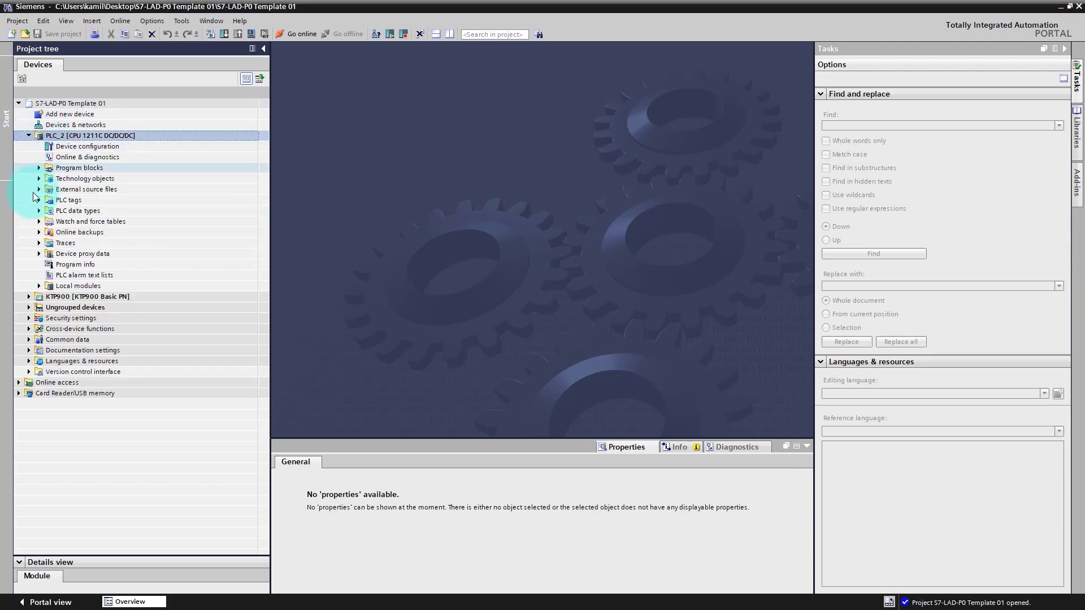
pyautogui.click(28, 297)
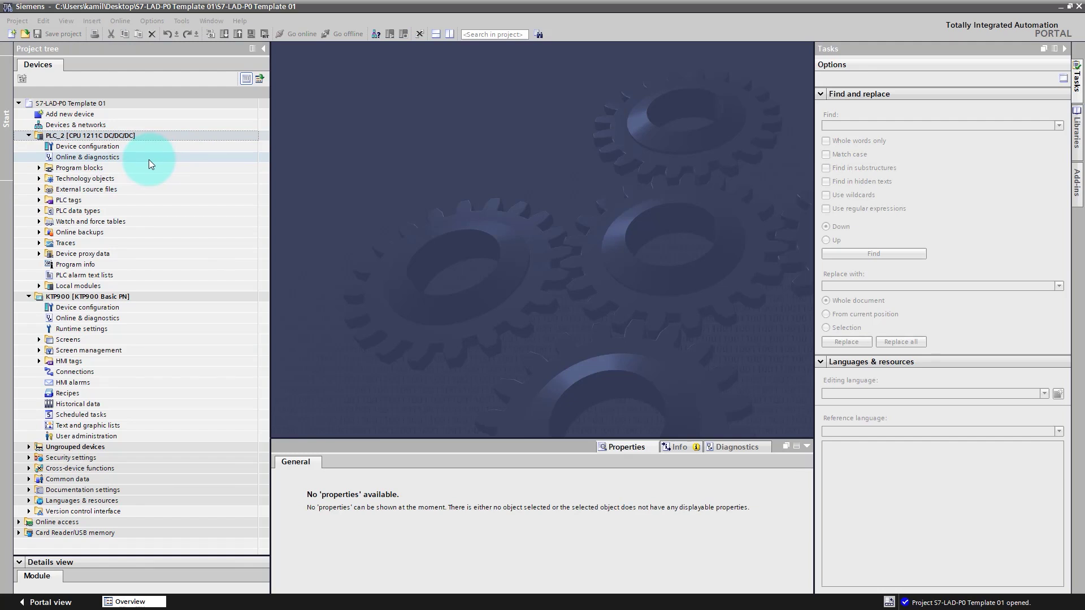
pyautogui.click(115, 137)
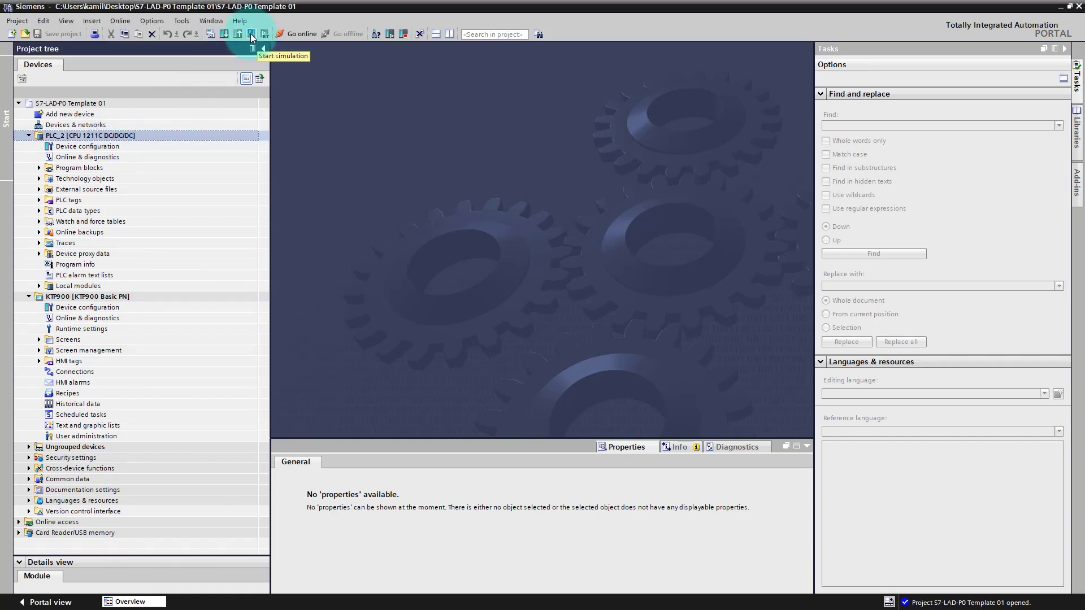
# Start the PLCSIM simulation for PLC_2 and move the simulator window to the upper right
pyautogui.click(251, 35)
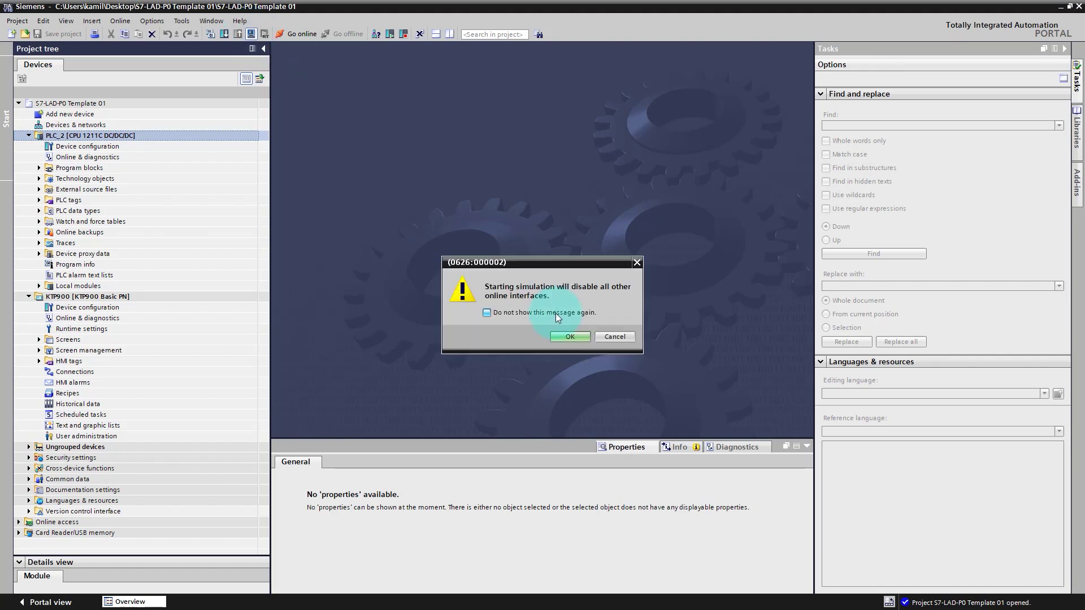
pyautogui.click(570, 337)
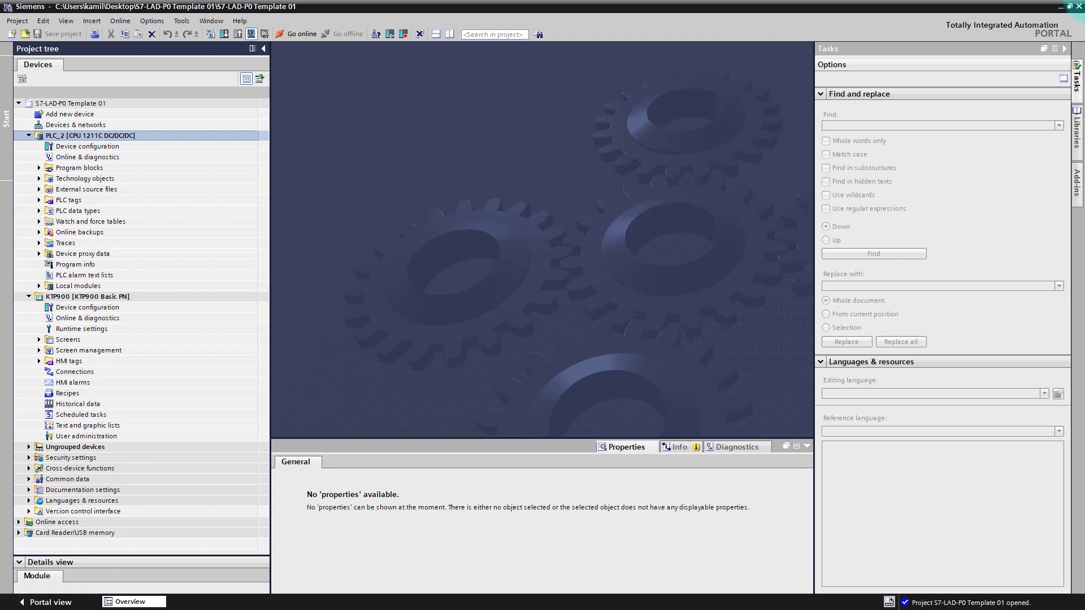
pyautogui.moveTo(692, 86); pyautogui.dragTo(726, 64)
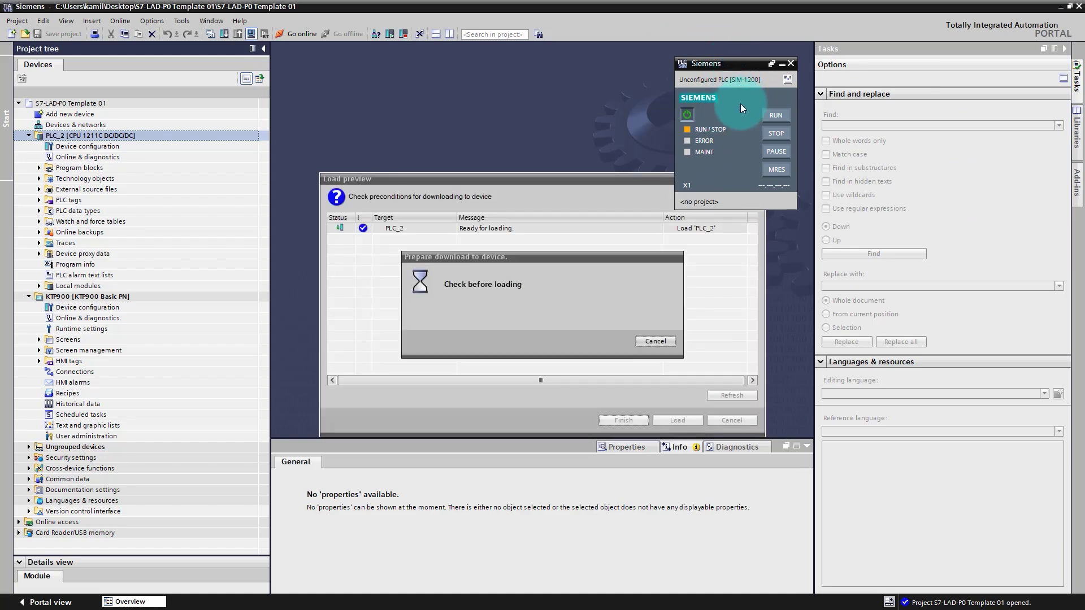
pyautogui.moveTo(736, 63); pyautogui.dragTo(880, 55)
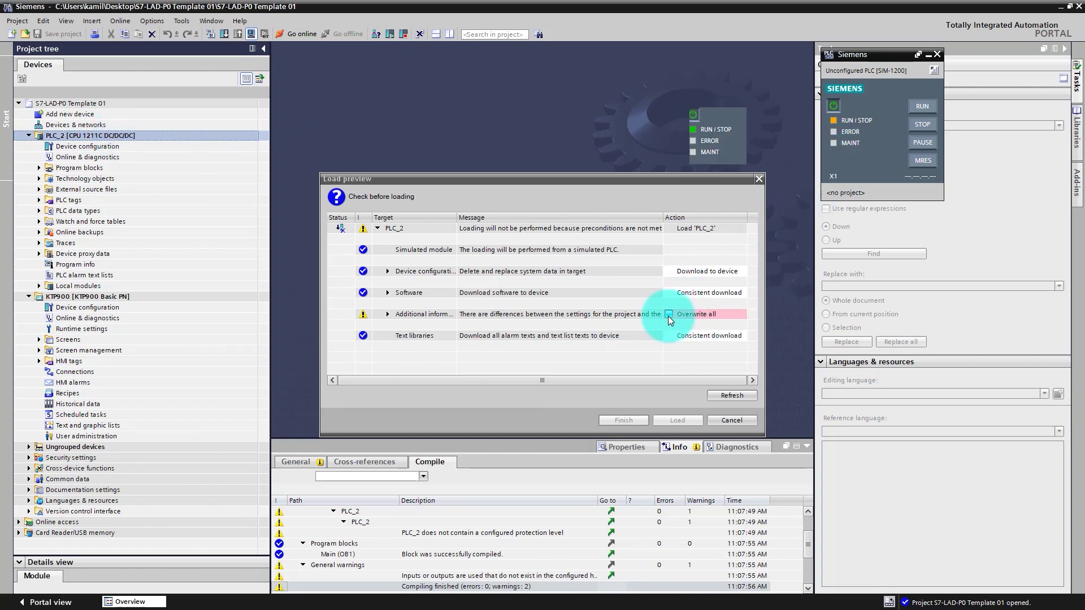
# Download PLC_2 with Overwrite all and Start module so the simulated CPU runs
pyautogui.click(668, 314)
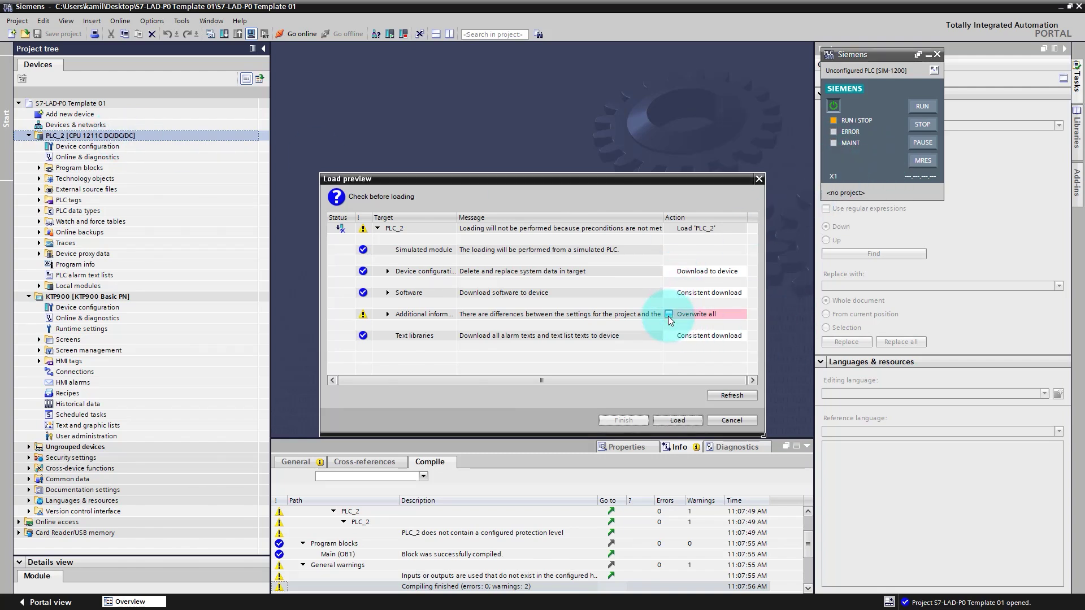
pyautogui.click(681, 422)
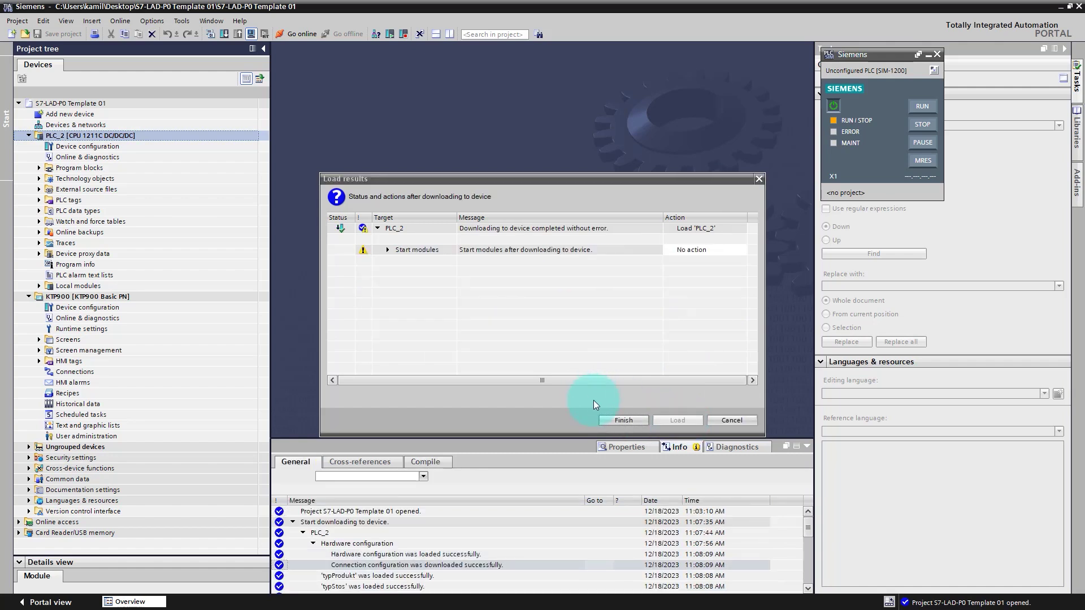
pyautogui.click(692, 249)
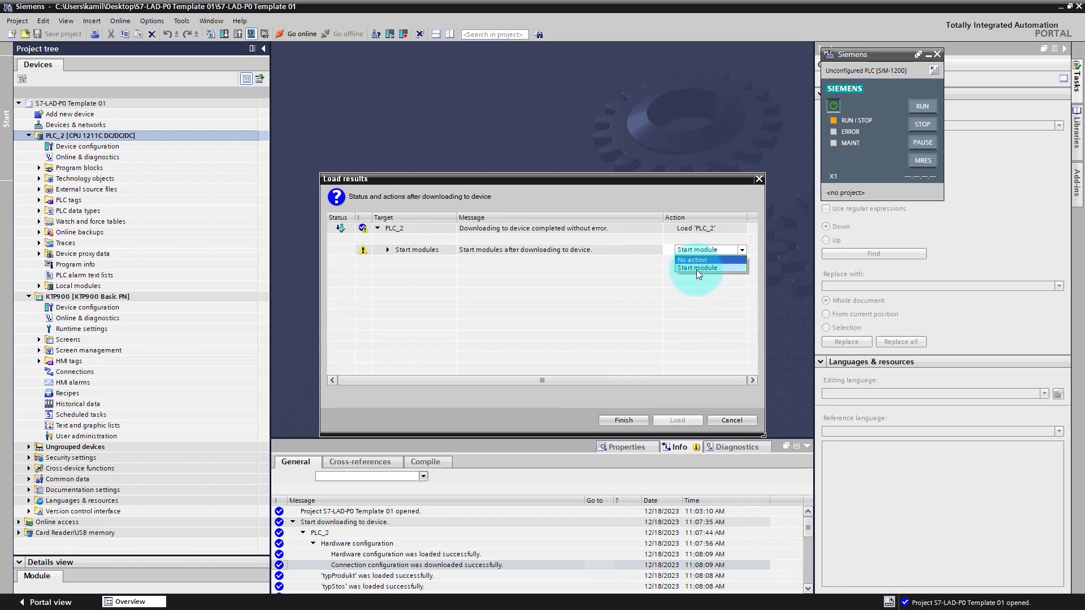
pyautogui.click(696, 269)
pyautogui.click(633, 421)
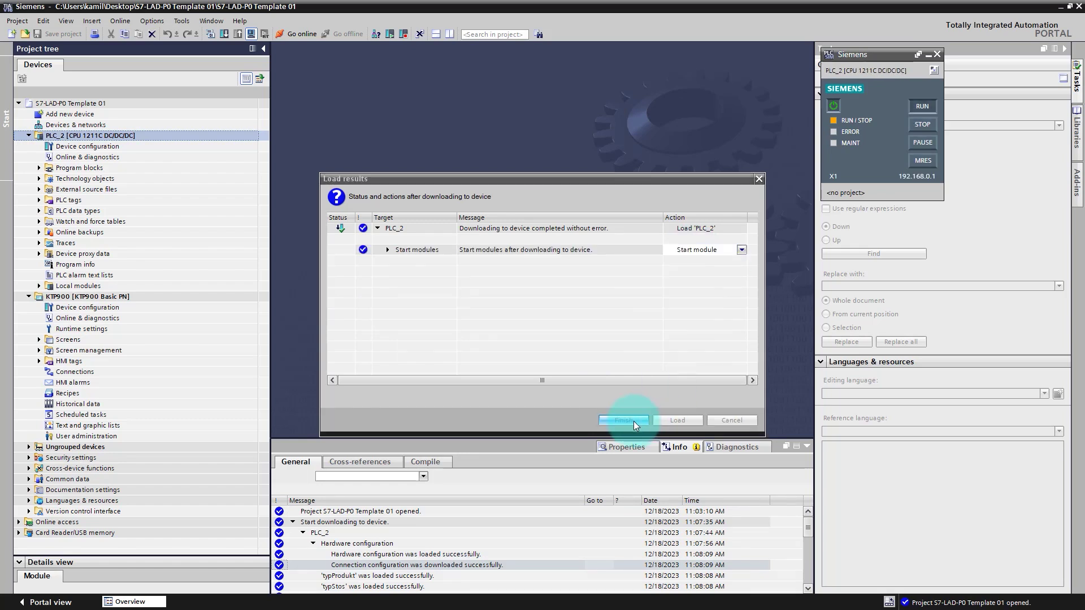
# Reposition the PLCSIM panel and select the KTP900 HMI device
pyautogui.moveTo(880, 56); pyautogui.dragTo(740, 64)
pyautogui.click(729, 158)
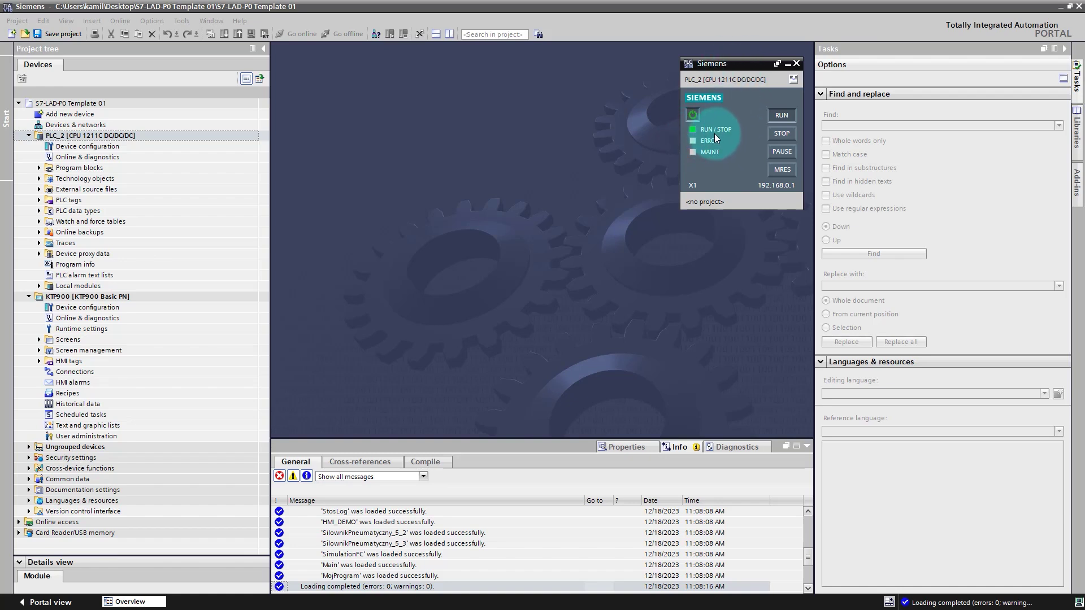
pyautogui.click(63, 304)
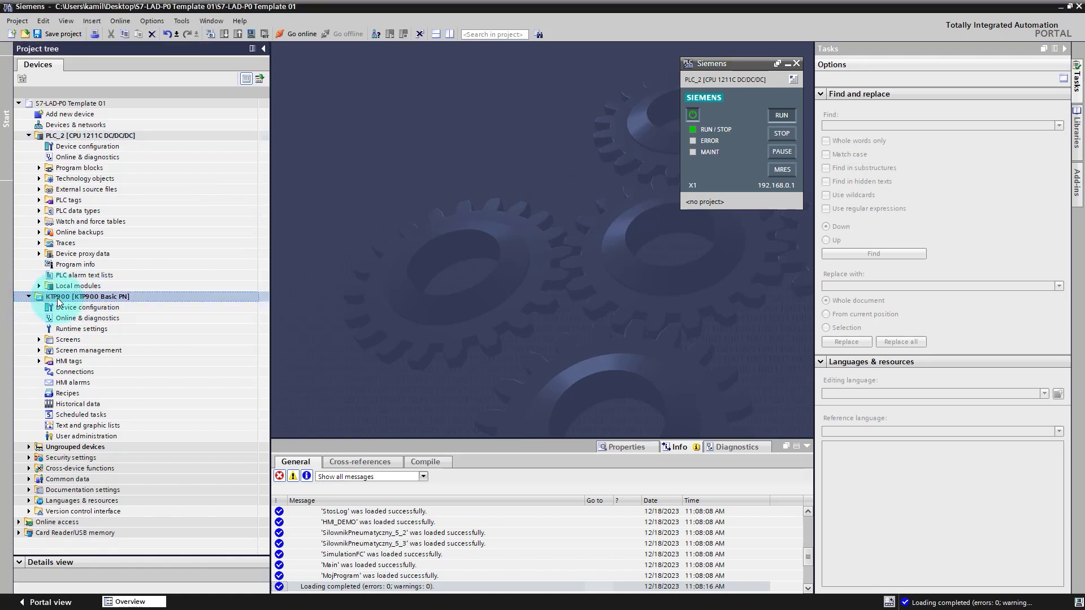
# Compile the KTP900 panel and launch it in the RT Simulator on the PLC TRAINING screen
pyautogui.click(252, 35)
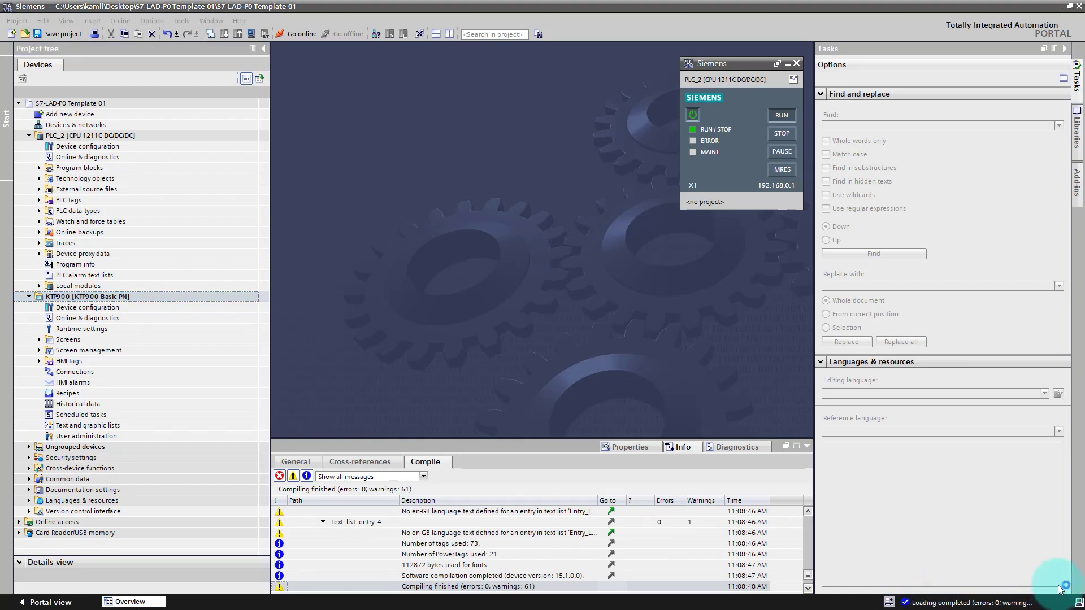
pyautogui.click(890, 603)
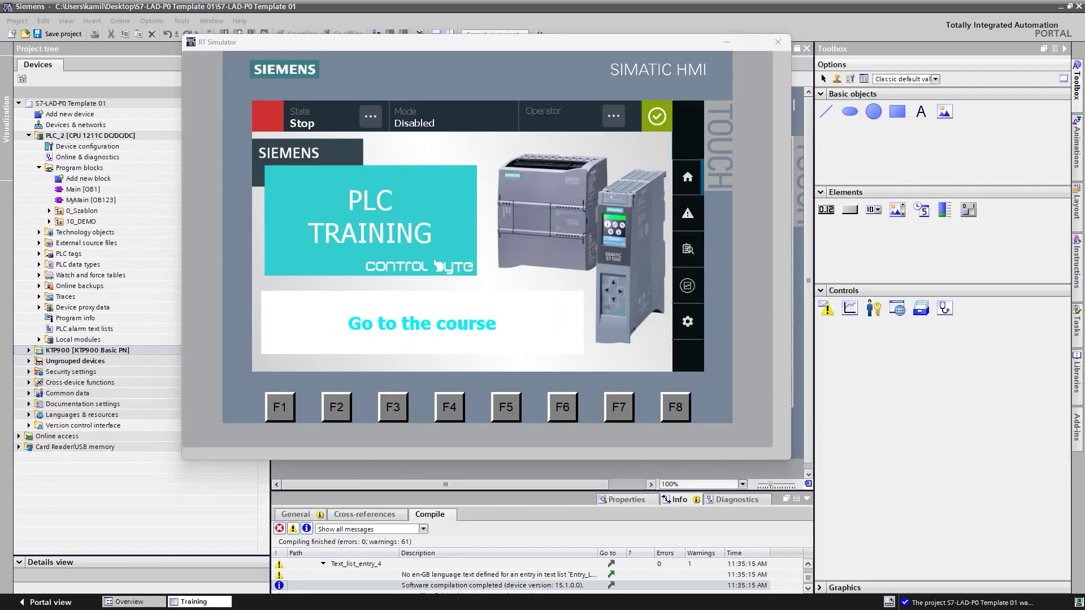
# Move the RT Simulator window right and use Go to the course to reach the cylinder E2 screen
pyautogui.click(398, 331)
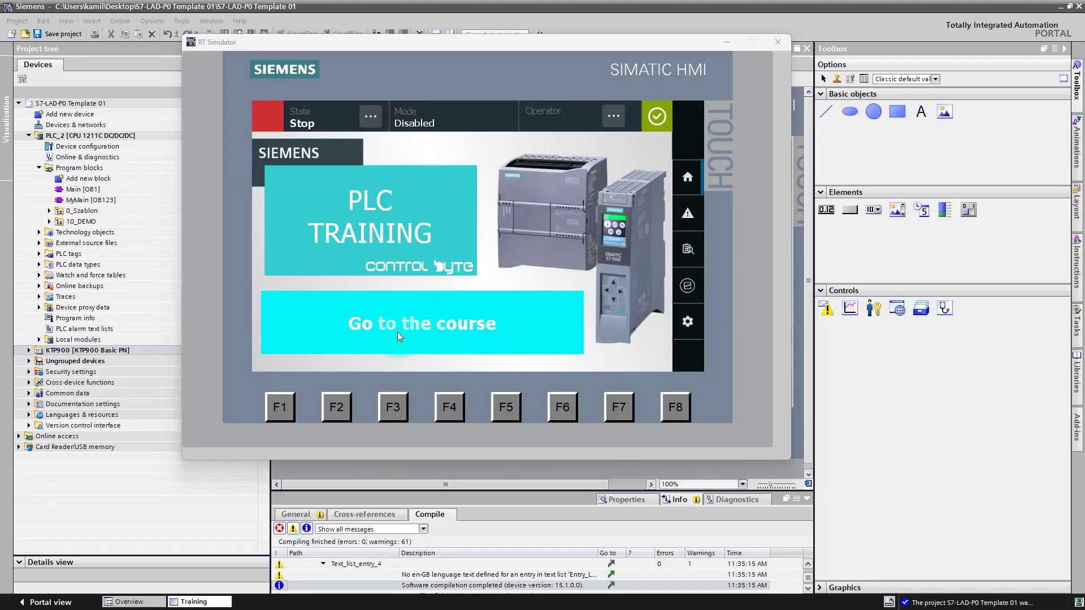
pyautogui.click(401, 323)
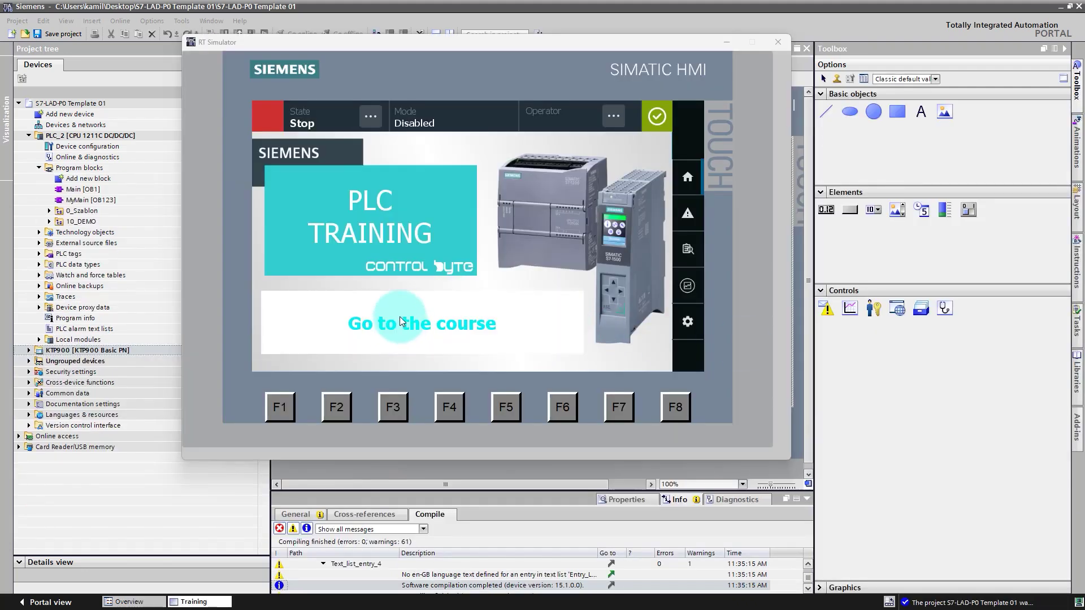
pyautogui.click(399, 318)
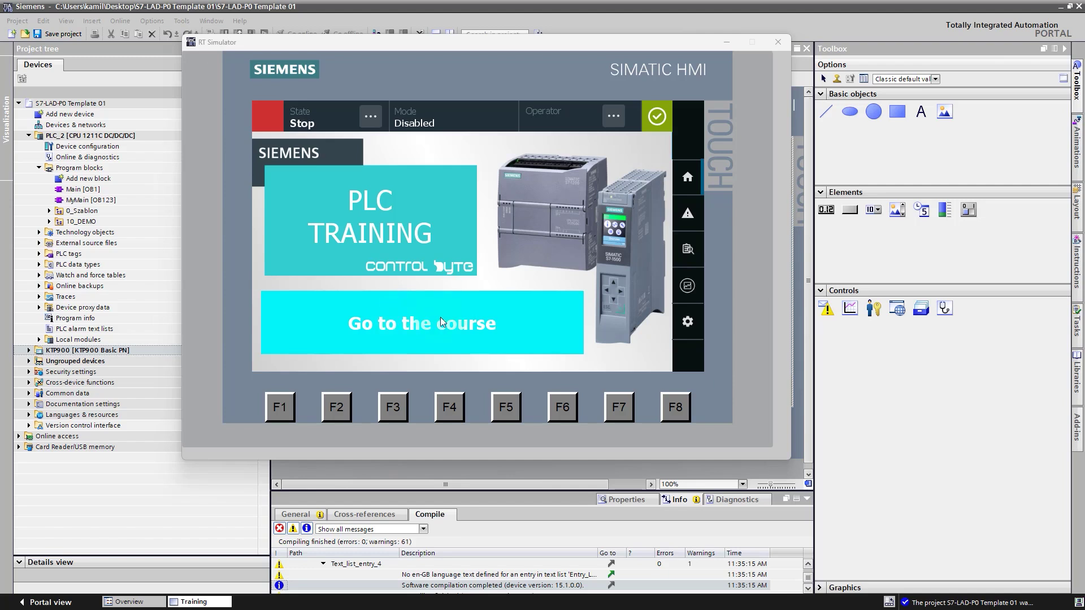
pyautogui.moveTo(395, 39); pyautogui.dragTo(565, 44)
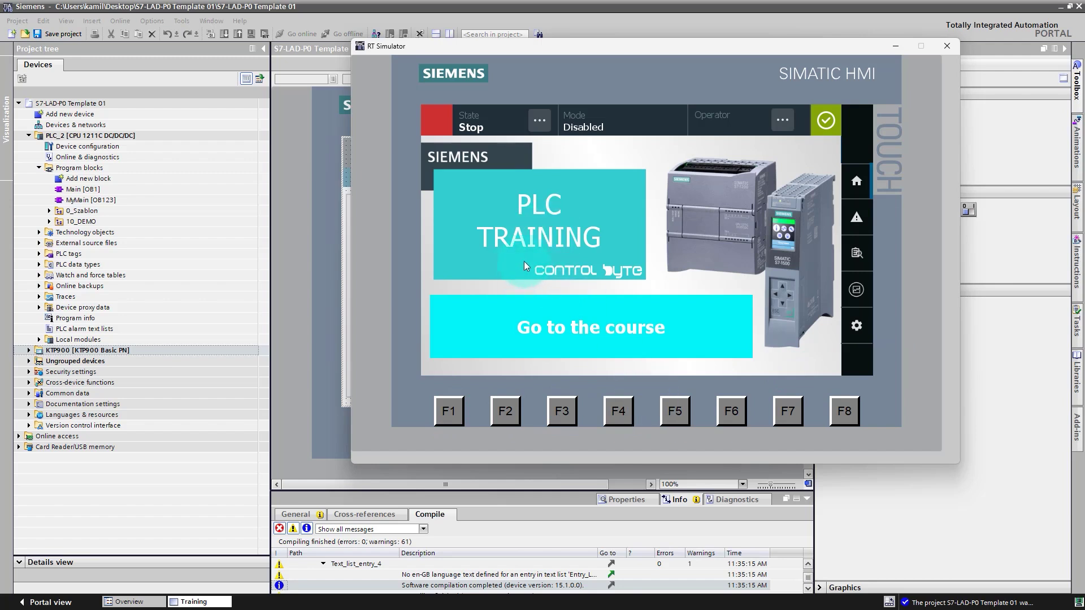
pyautogui.click(597, 348)
pyautogui.click(519, 329)
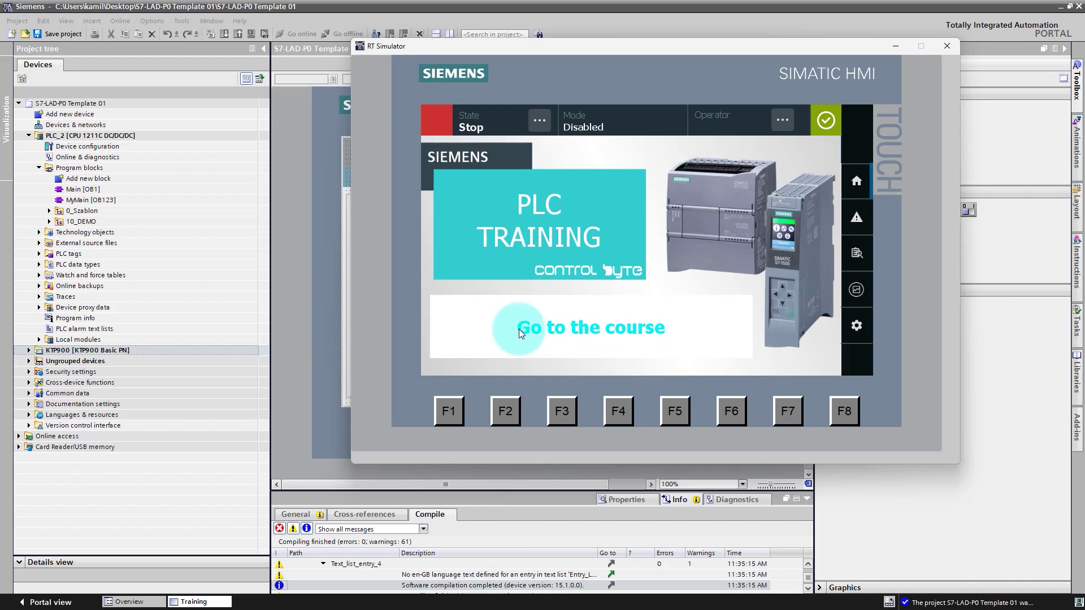
pyautogui.click(560, 333)
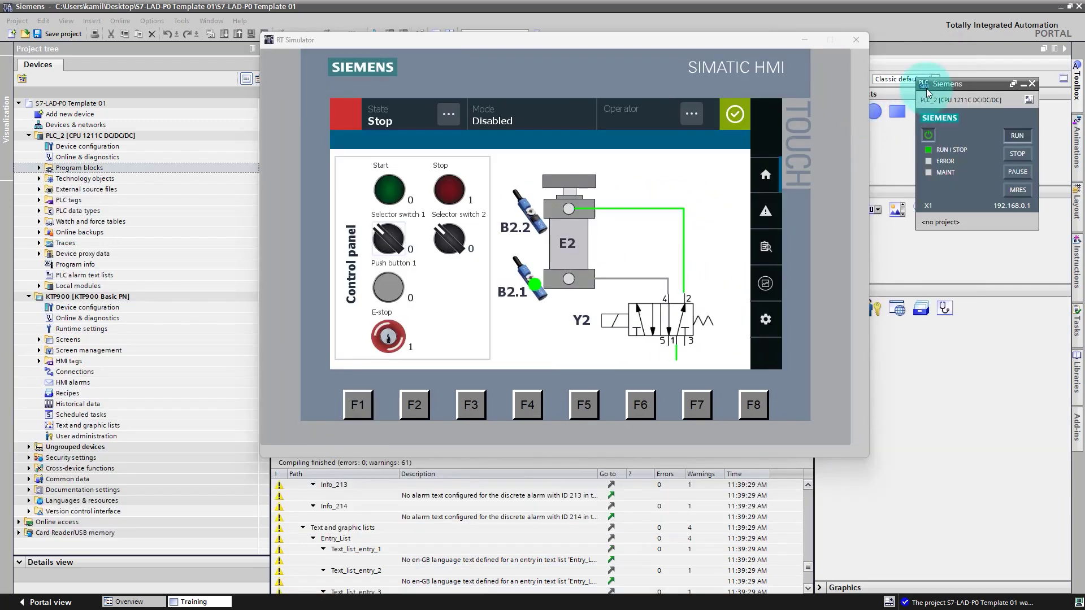
# Expand PLC_2's Program blocks and open MyMain [OB123] with the xSelector_1 to xE2Extend_Y2 network
pyautogui.moveTo(926, 88); pyautogui.dragTo(914, 53)
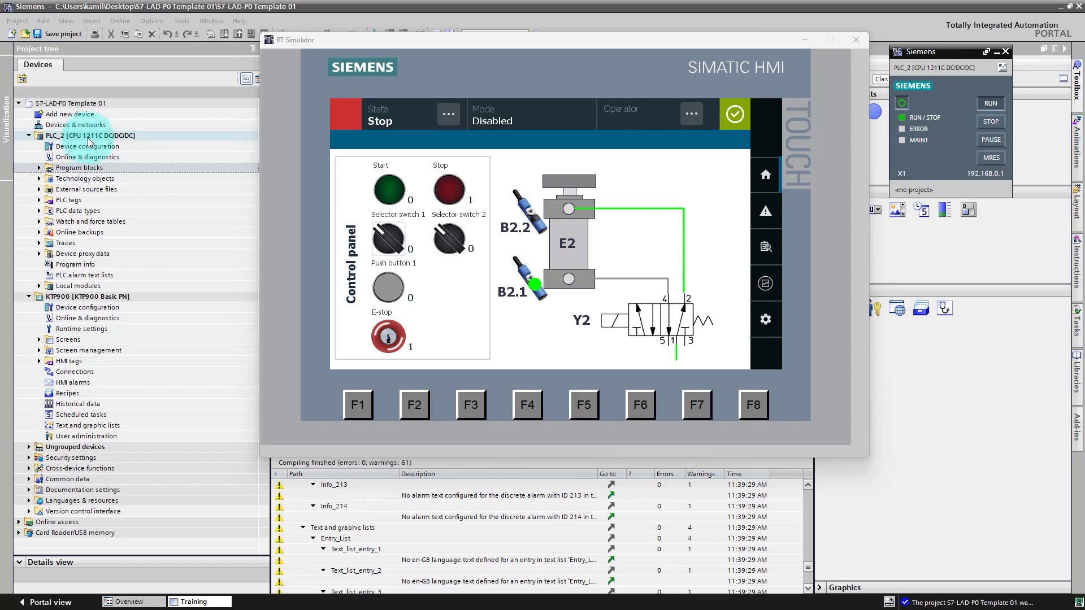
pyautogui.click(38, 170)
pyautogui.click(38, 168)
pyautogui.click(81, 200)
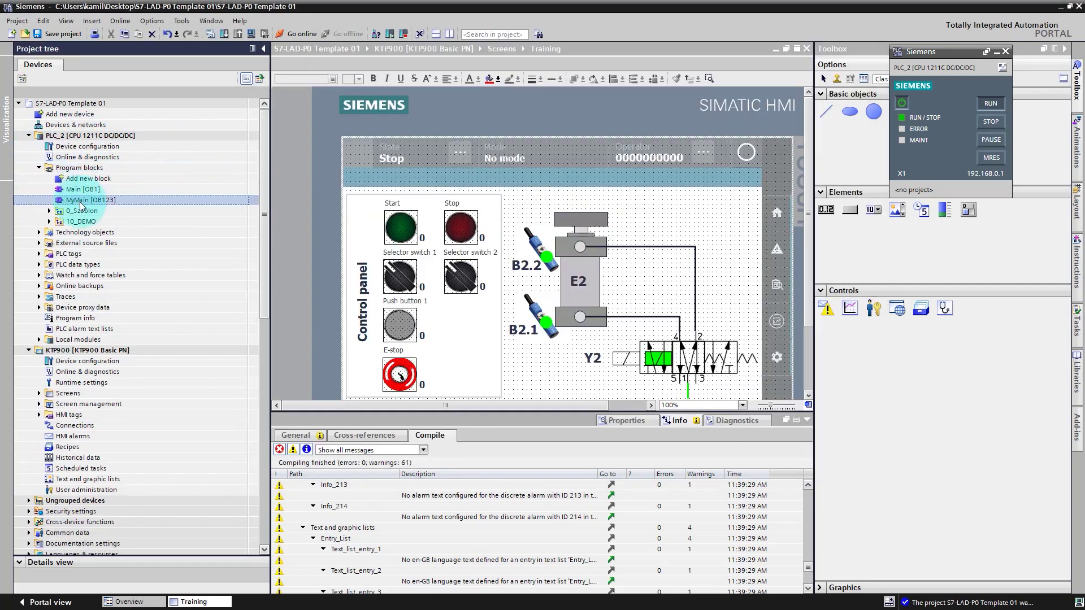
pyautogui.doubleClick(81, 201)
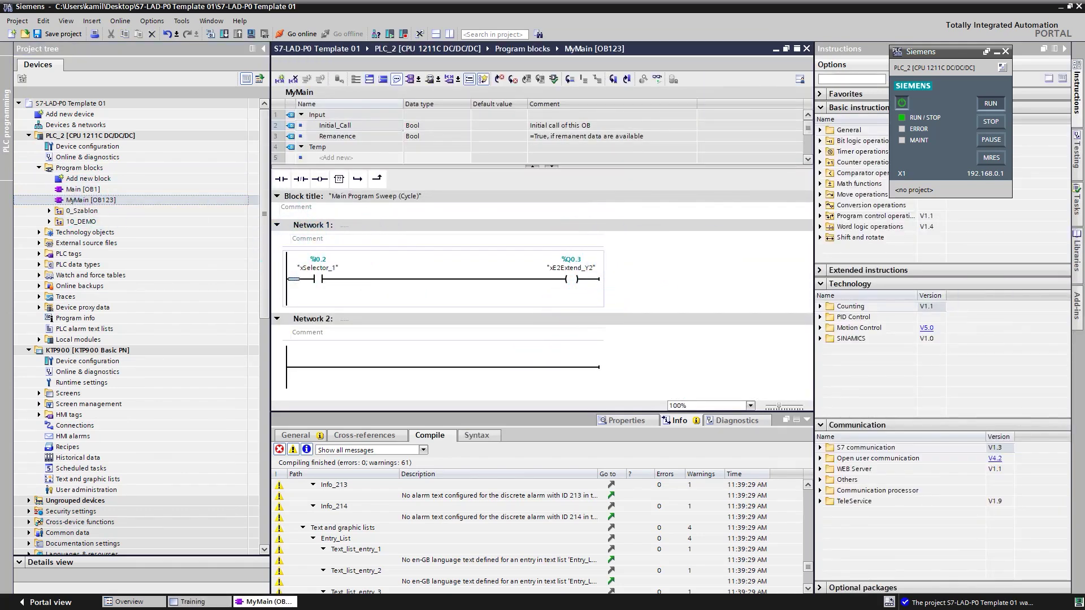
pyautogui.hotkey('alt', 'Tab')
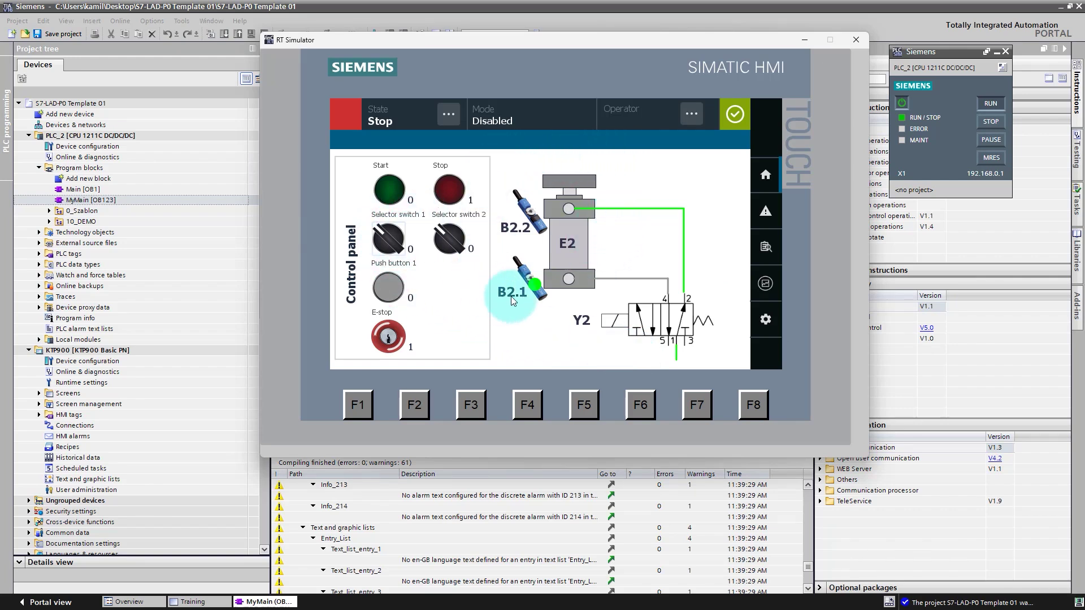
# Turn Selector switch 1 to 1, energising valve Y2 so cylinder E2 extends and B2.2 triggers
pyautogui.click(391, 246)
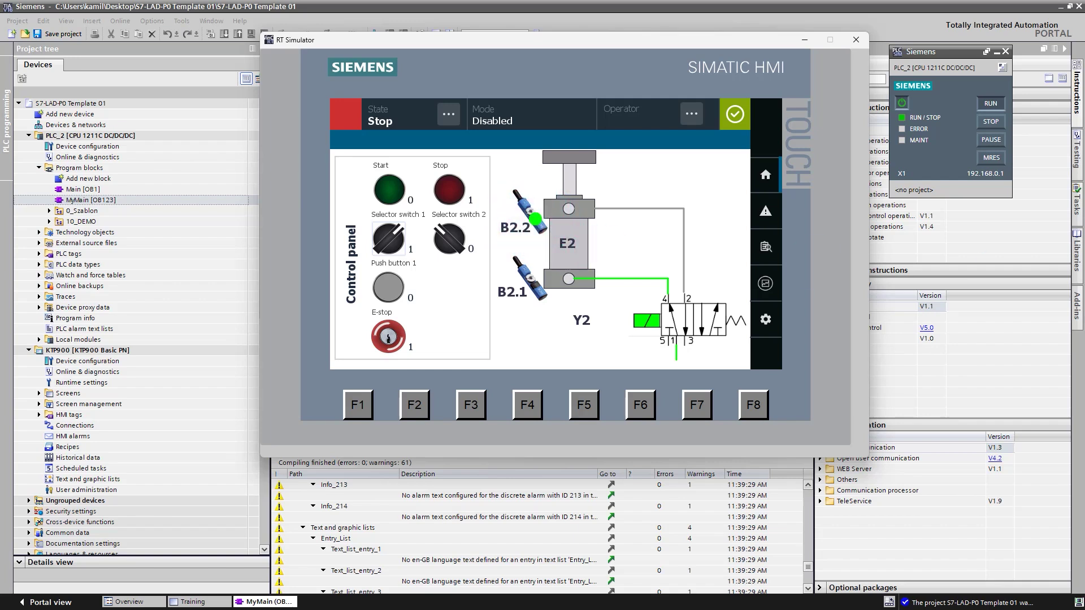
pyautogui.moveTo(941, 172); pyautogui.dragTo(927, 161)
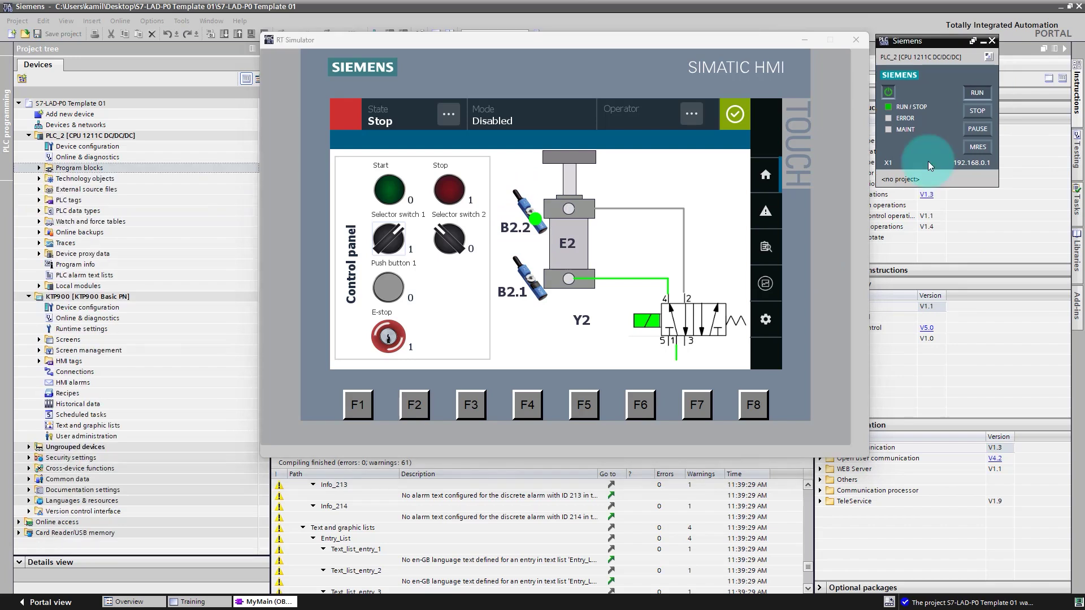